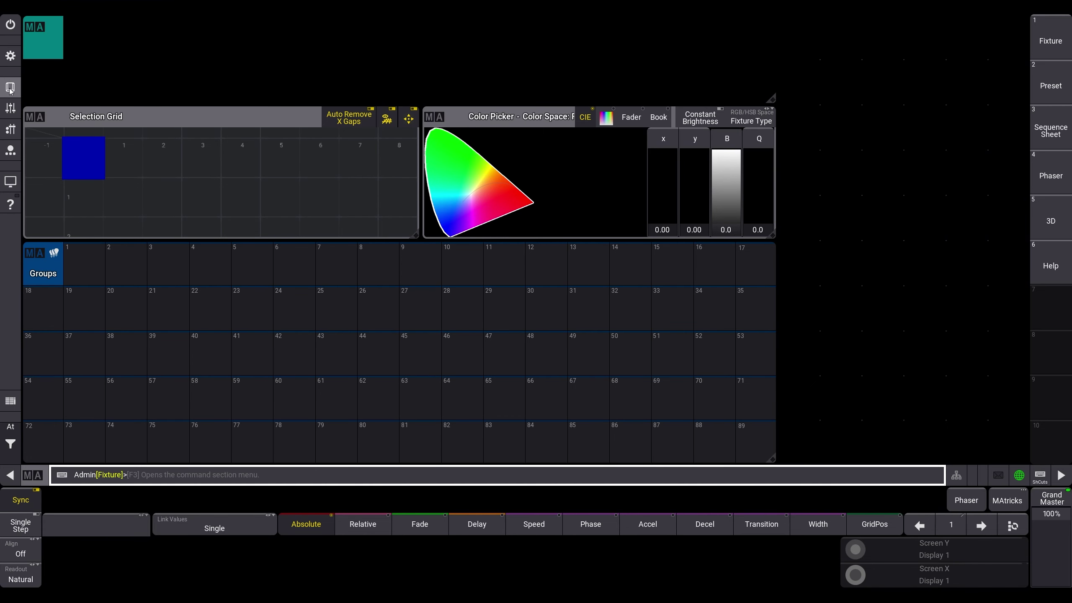
Put Store on the command line from the Command Section, then close the section
left_click(10, 89)
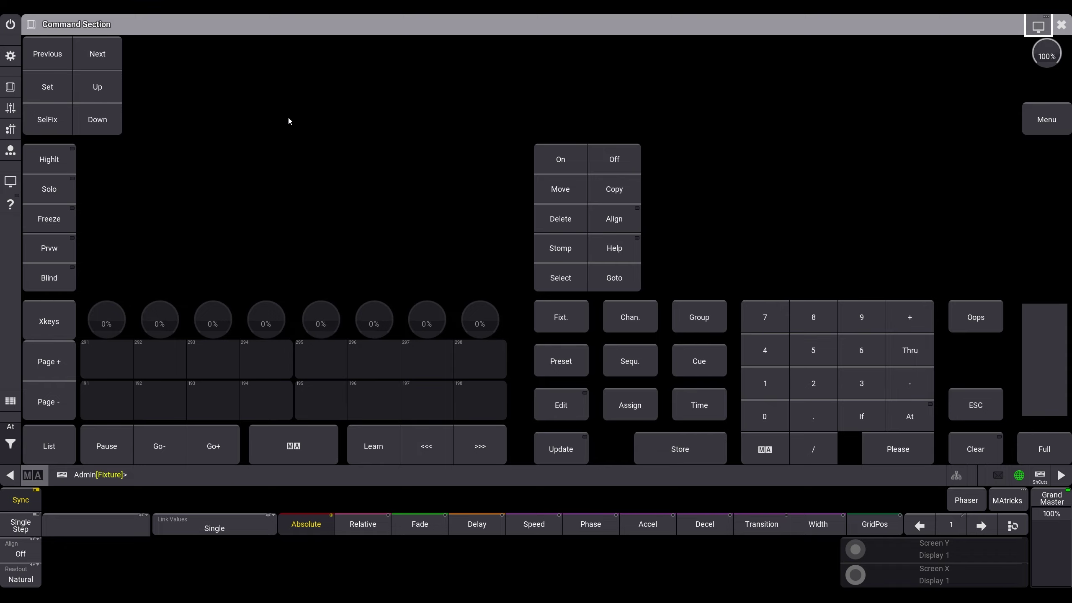
left_click(667, 449)
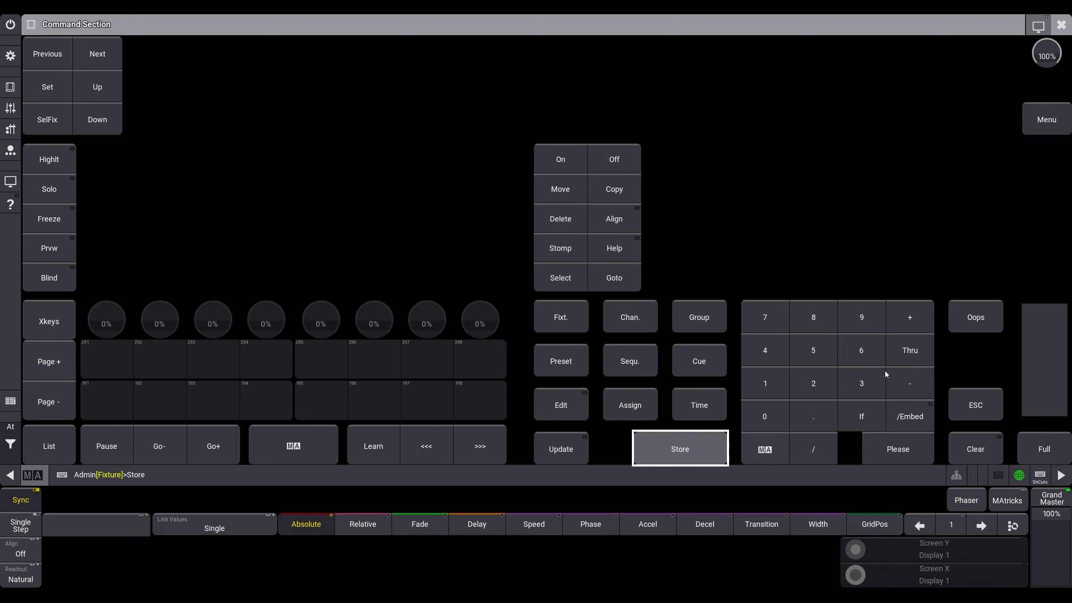
left_click(1069, 28)
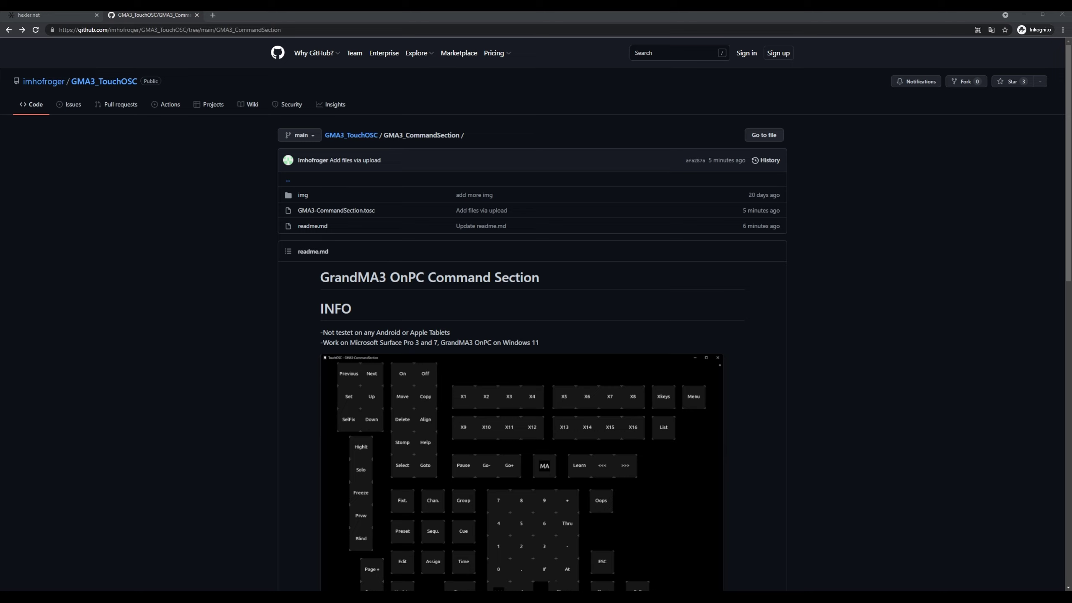
left_click(29, 14)
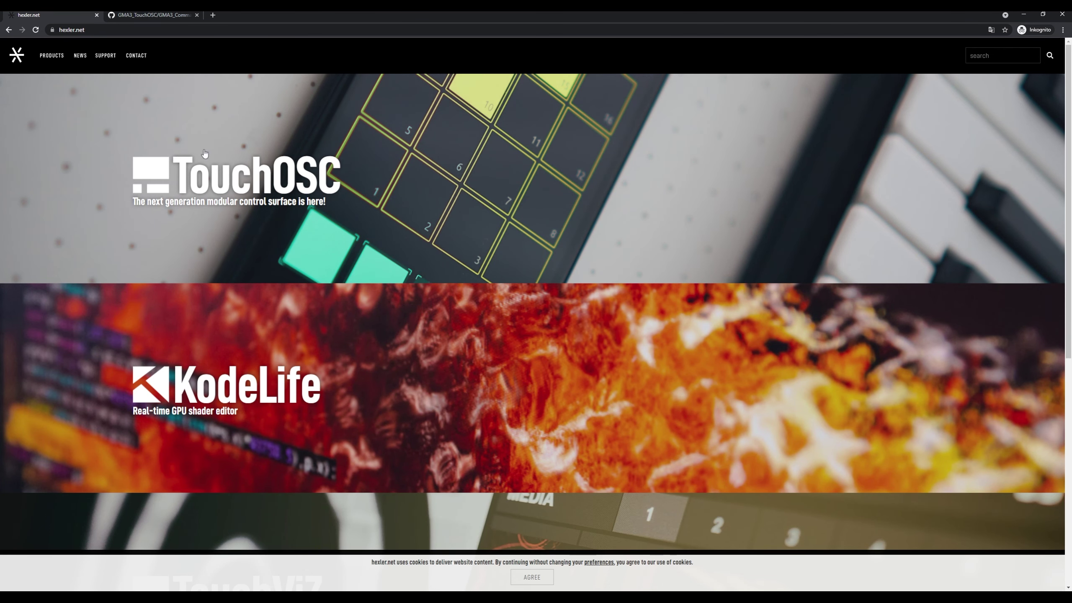
left_click(156, 15)
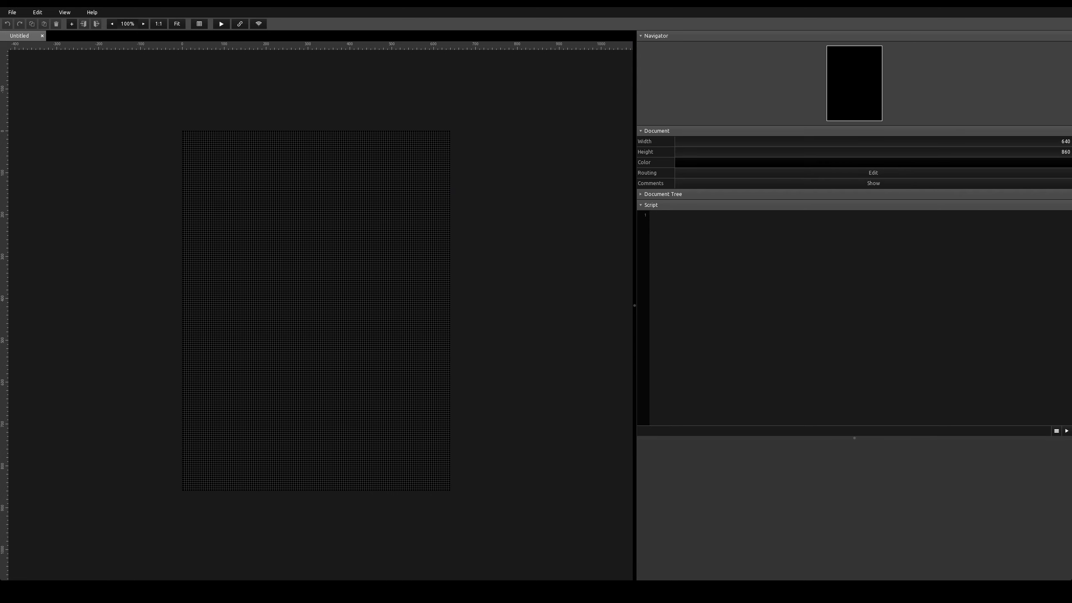
Open the GMA3-CommandSection layout from the recent layouts list
left_click(12, 12)
mouse_move(38, 44)
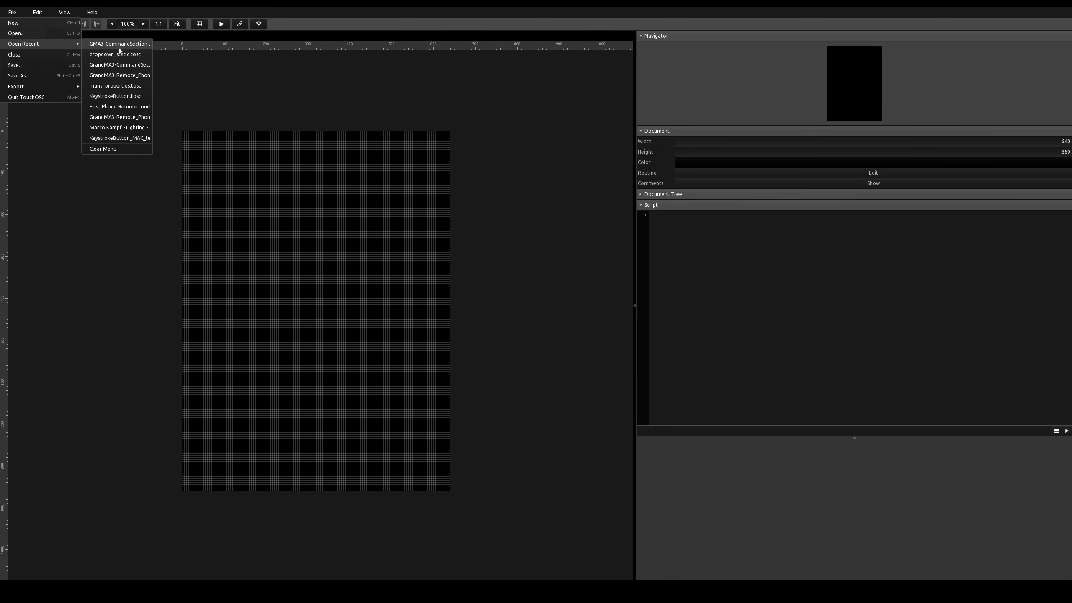
left_click(119, 47)
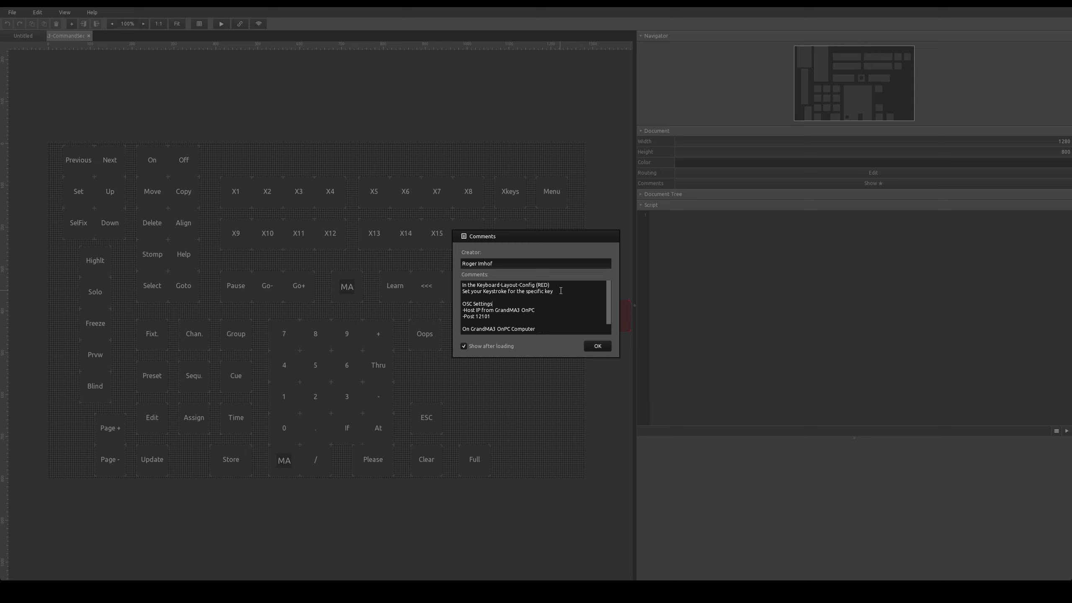
Read the setup comments, noting the Keyboard-Layout-Config and NumLock requirements
left_click_drag(534, 286, 492, 304)
scroll(556, 325, "down", 1)
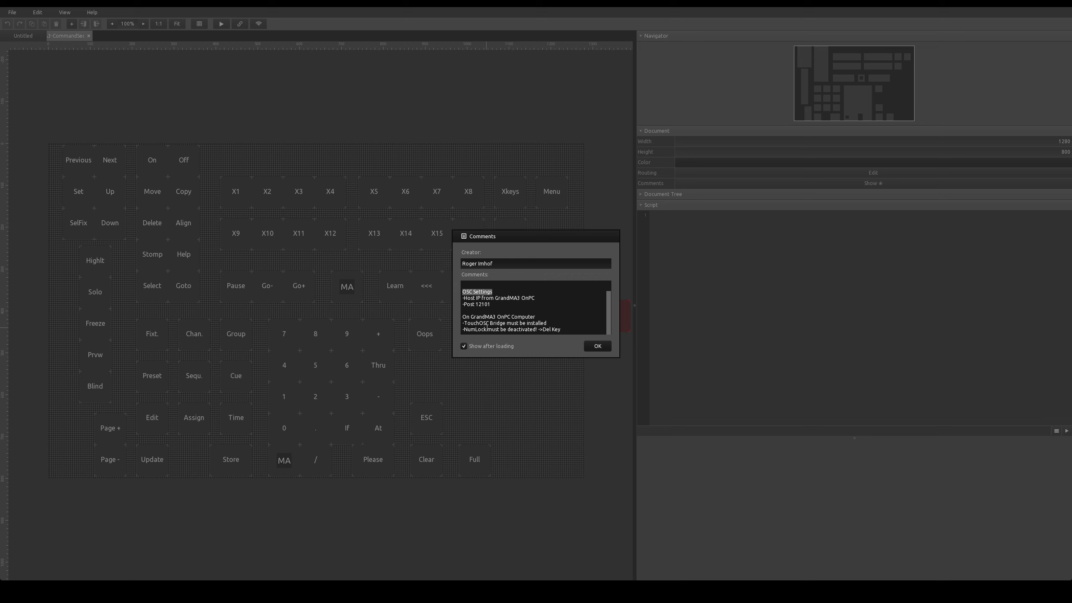
left_click_drag(486, 329, 464, 329)
Note the Del key comment, close the comments, and show the Keyboard-Layout-Config script
left_click_drag(543, 330, 553, 330)
left_click(598, 346)
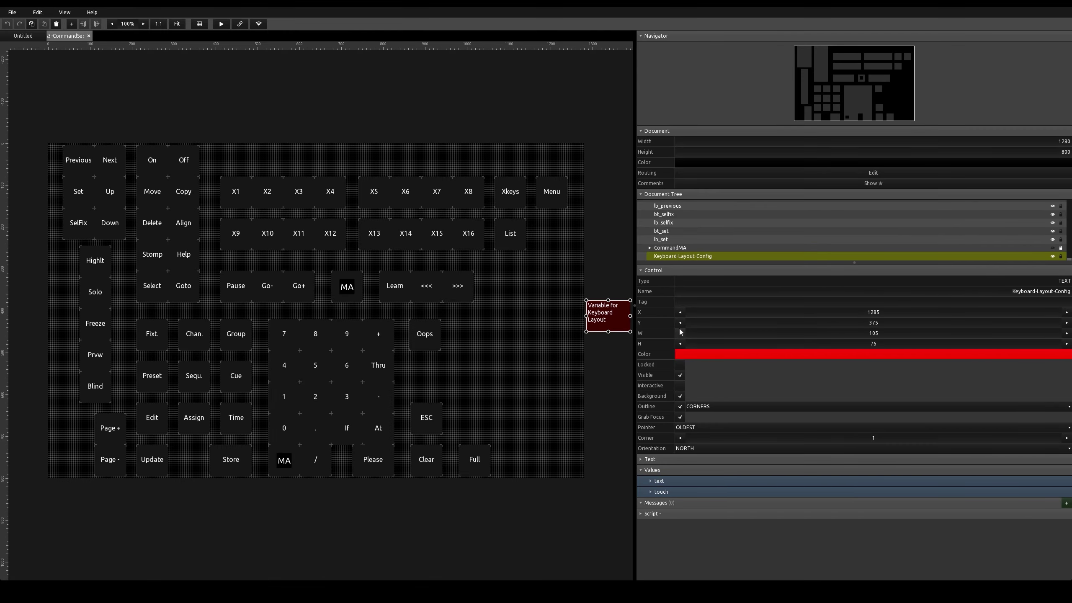
left_click(656, 195)
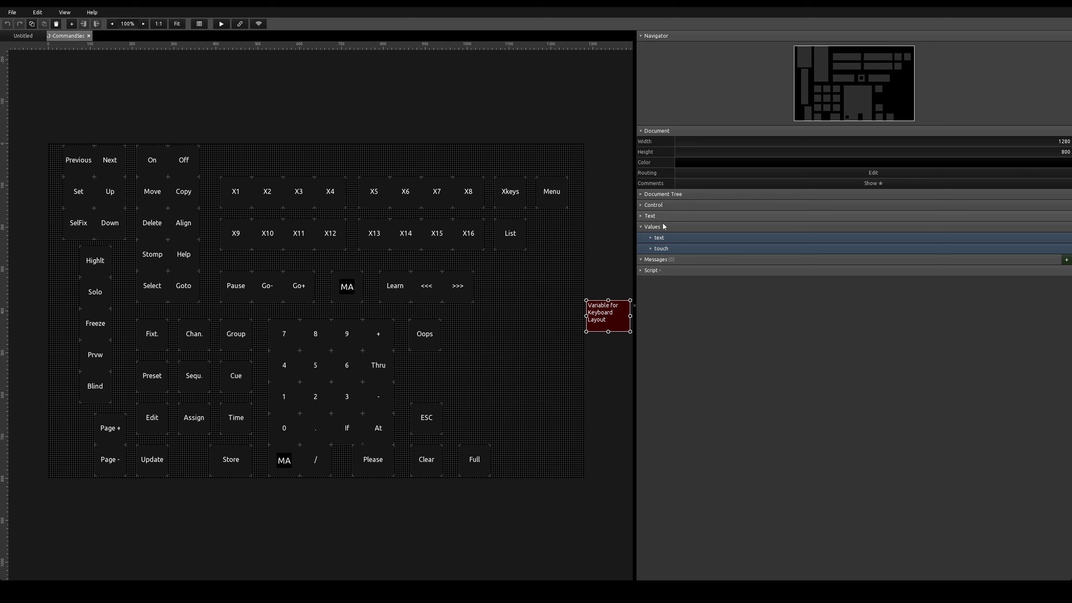
left_click(652, 271)
Inspect the script's key mapping variables, including SHIFT in str_star and the NumPad note
left_click_drag(737, 334, 646, 291)
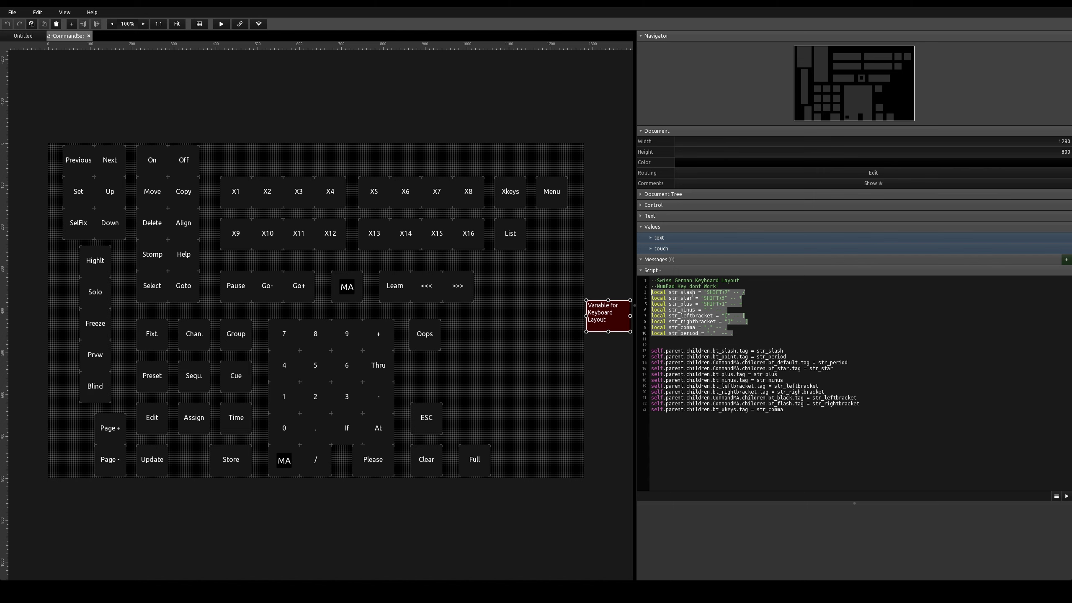
left_click(692, 294)
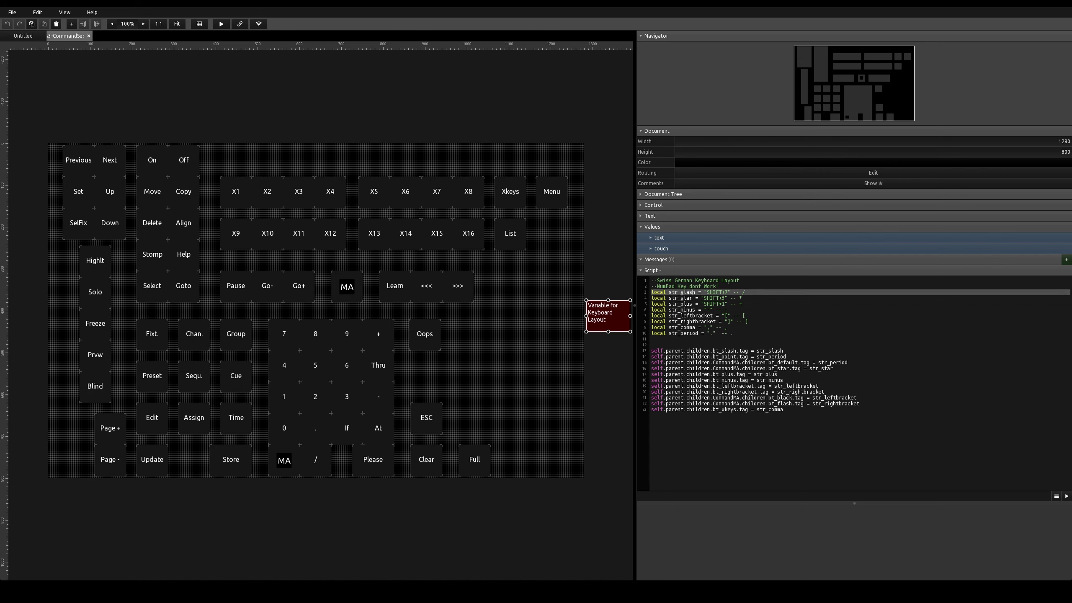
left_click(749, 299)
double_click(717, 299)
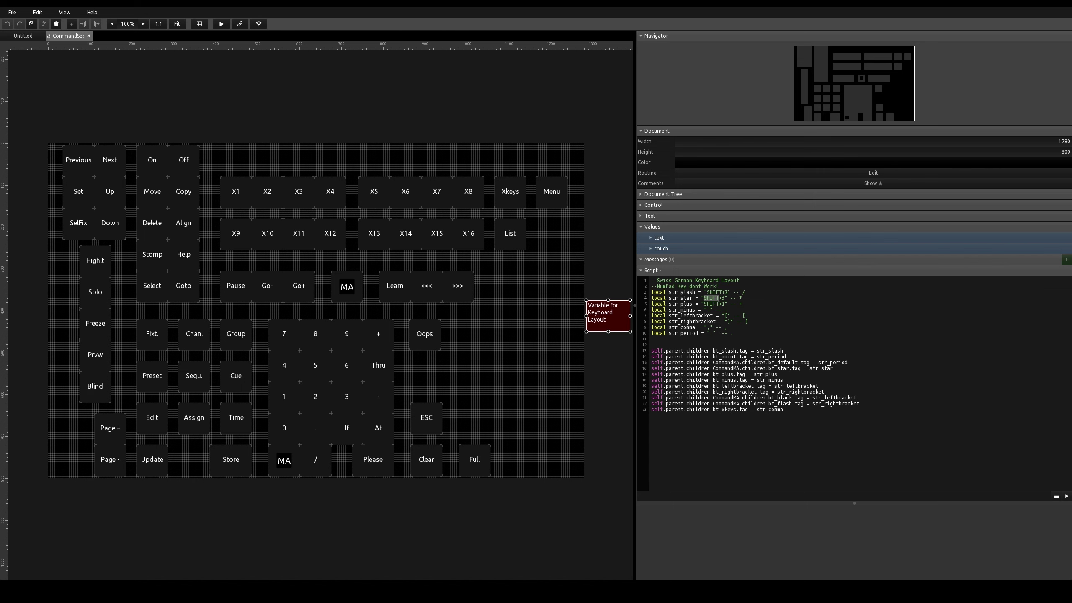
left_click(728, 298)
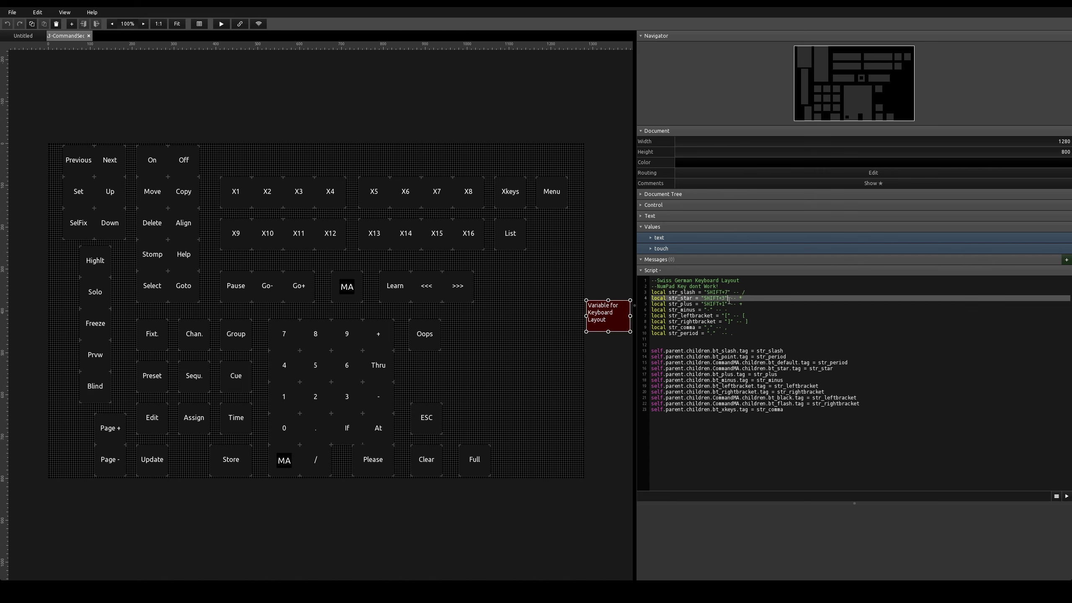
double_click(670, 286)
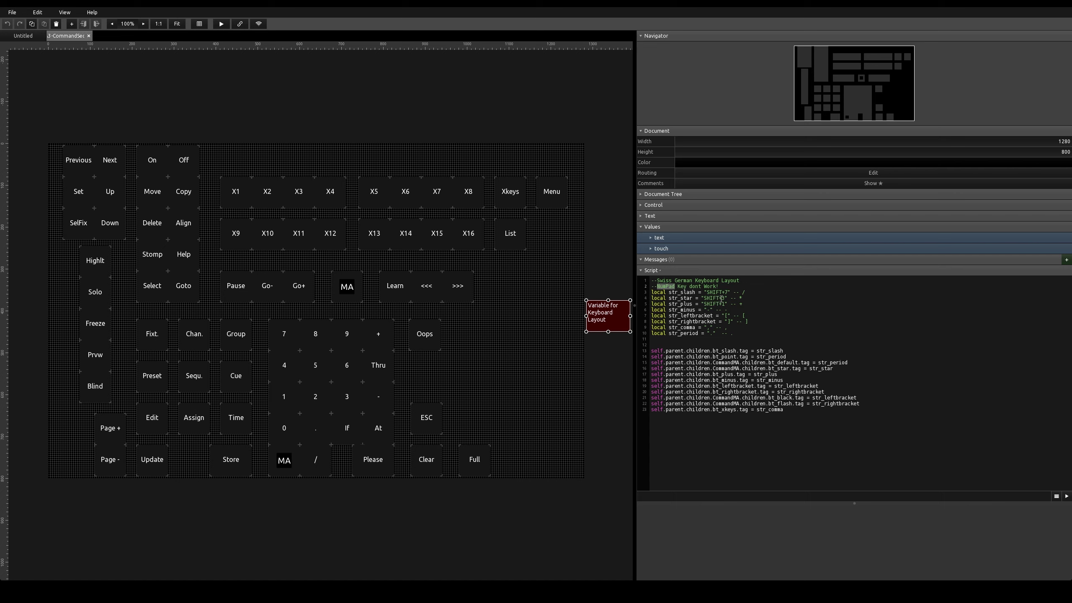
Test replacing the 3 in SHIFT+3 with 8, then undo back to SHIFT+3
double_click(721, 298)
type("8")
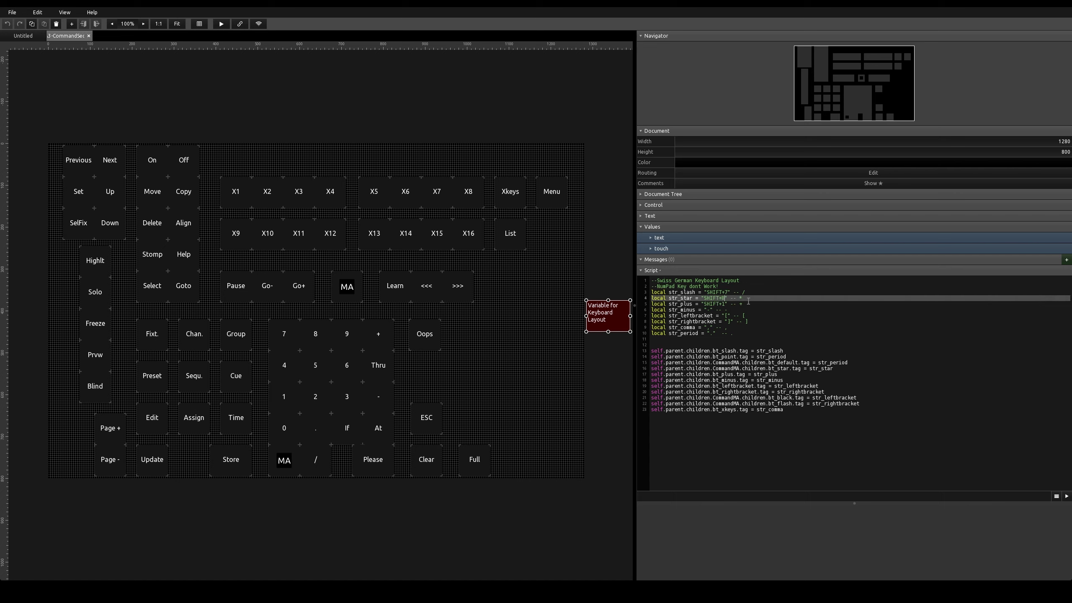
key("ctrl+z")
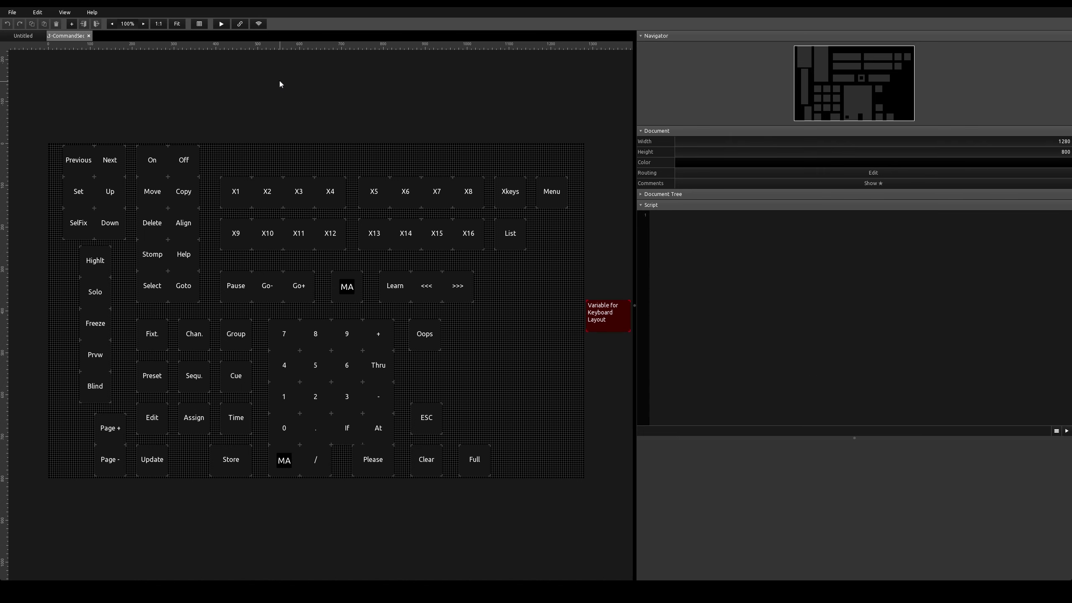
left_click(240, 23)
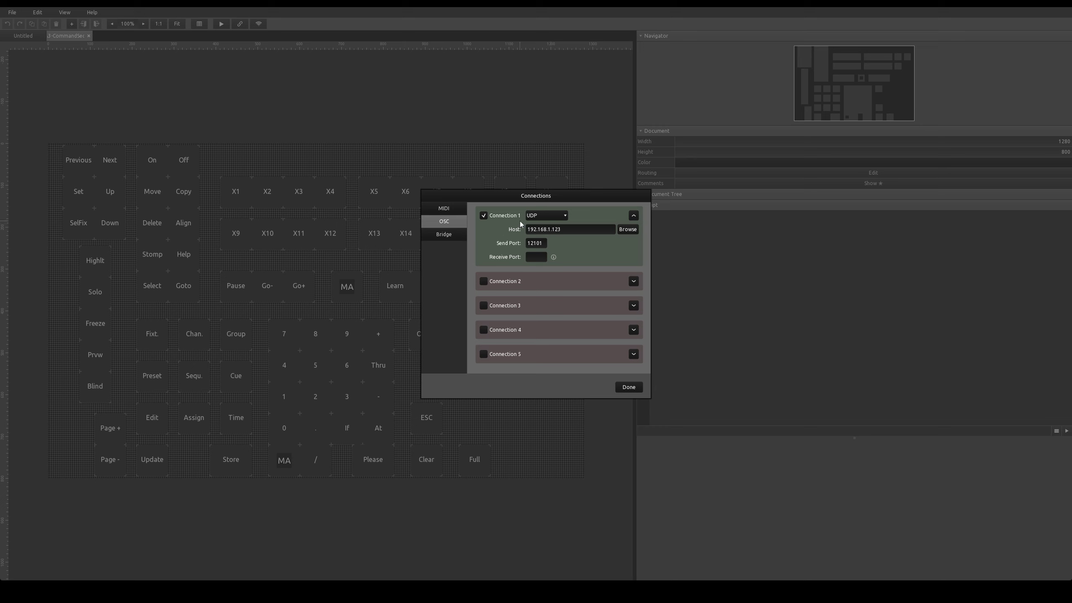
left_click(578, 231)
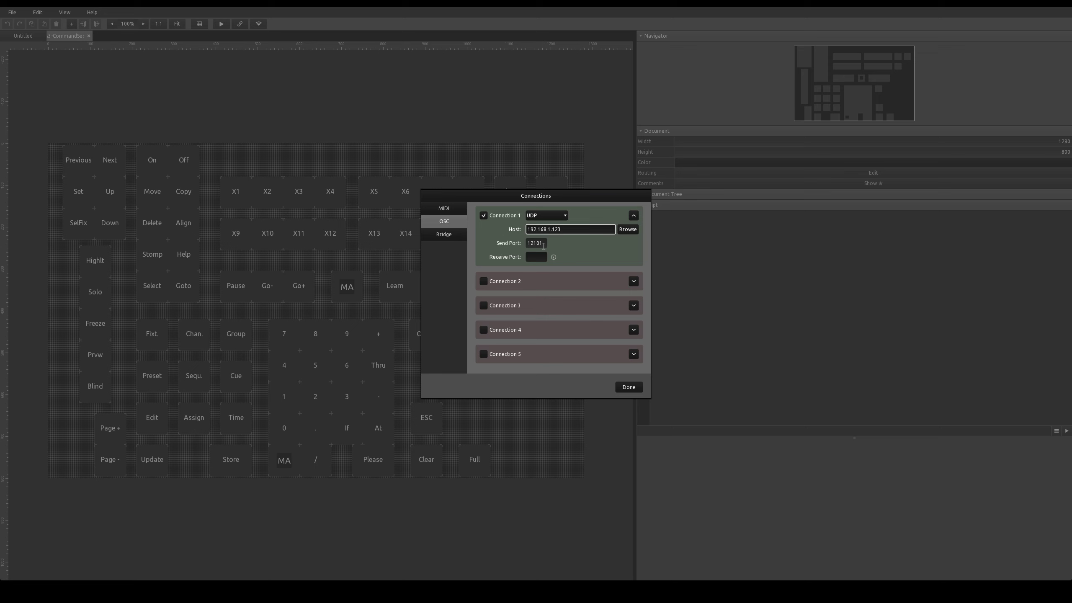
key("Escape")
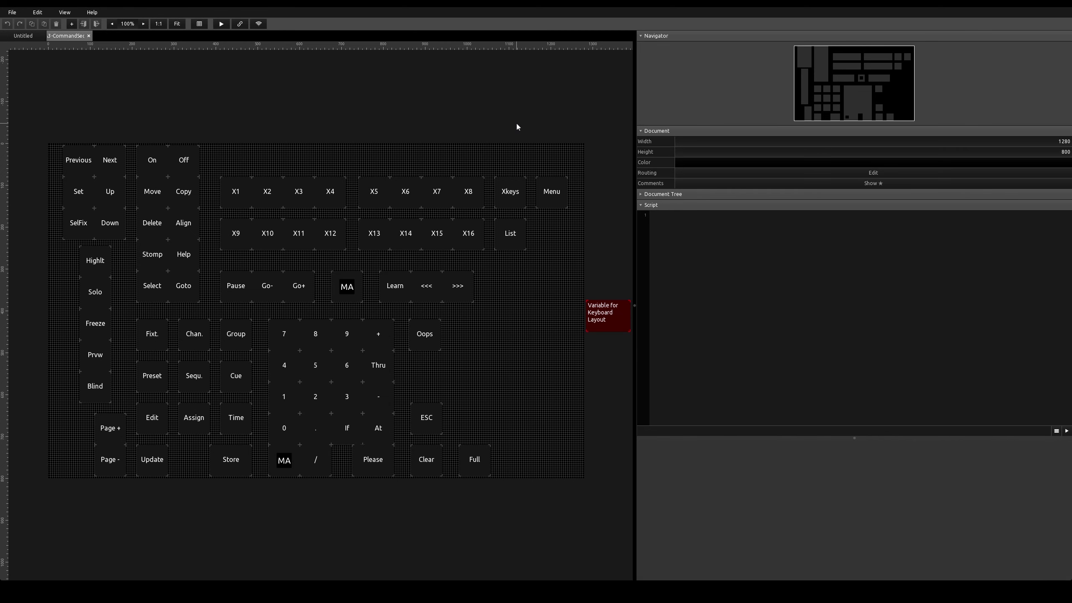
Run the TouchOSC layout live and bring up the readme's 'On PC with GrandMA' section
left_click(223, 24)
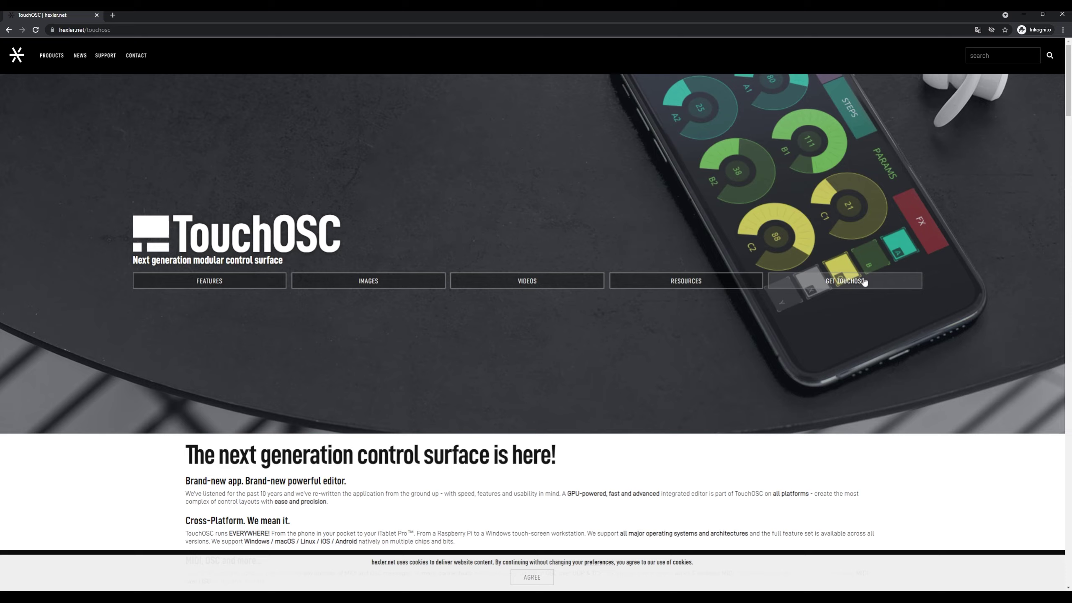
left_click(813, 283)
scroll(599, 248, "up", 6)
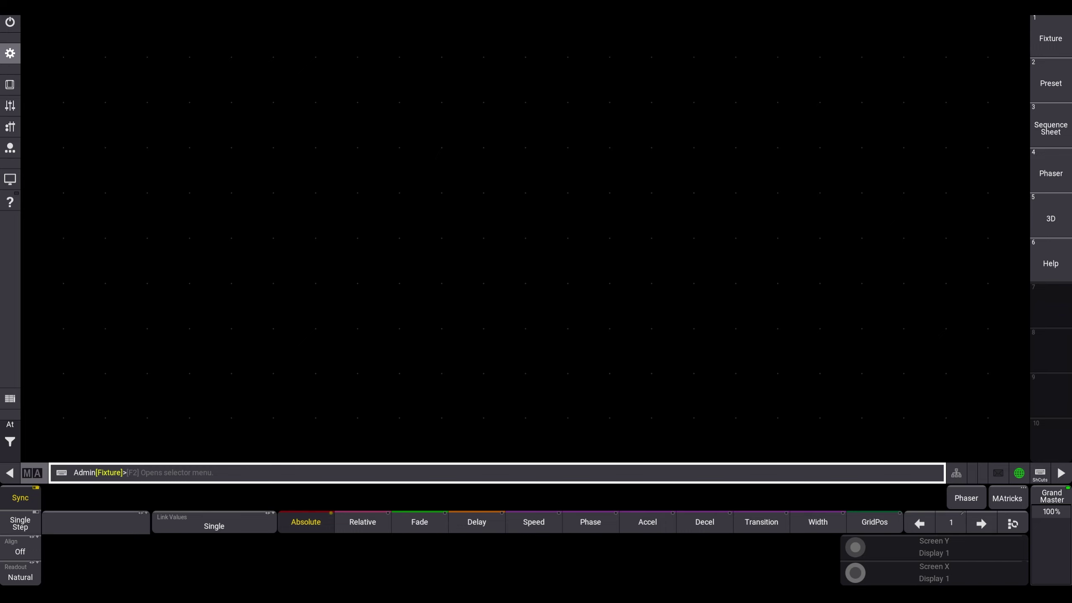
Open the Keyboard Shortcuts table under Preferences and Timing
left_click(9, 53)
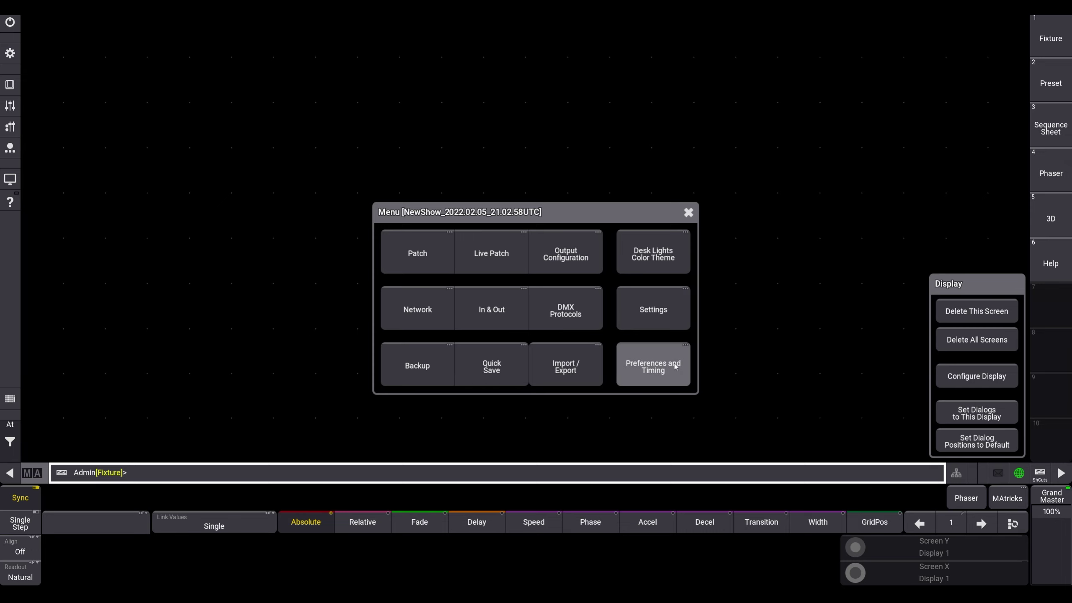
left_click(677, 379)
left_click(42, 176)
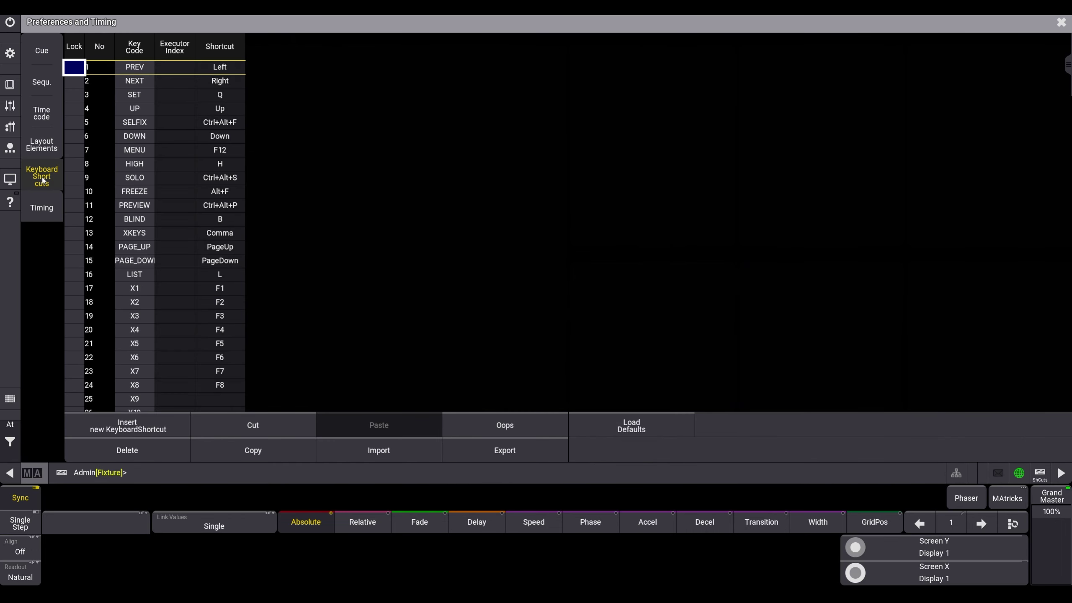
scroll(189, 214, "down", 5)
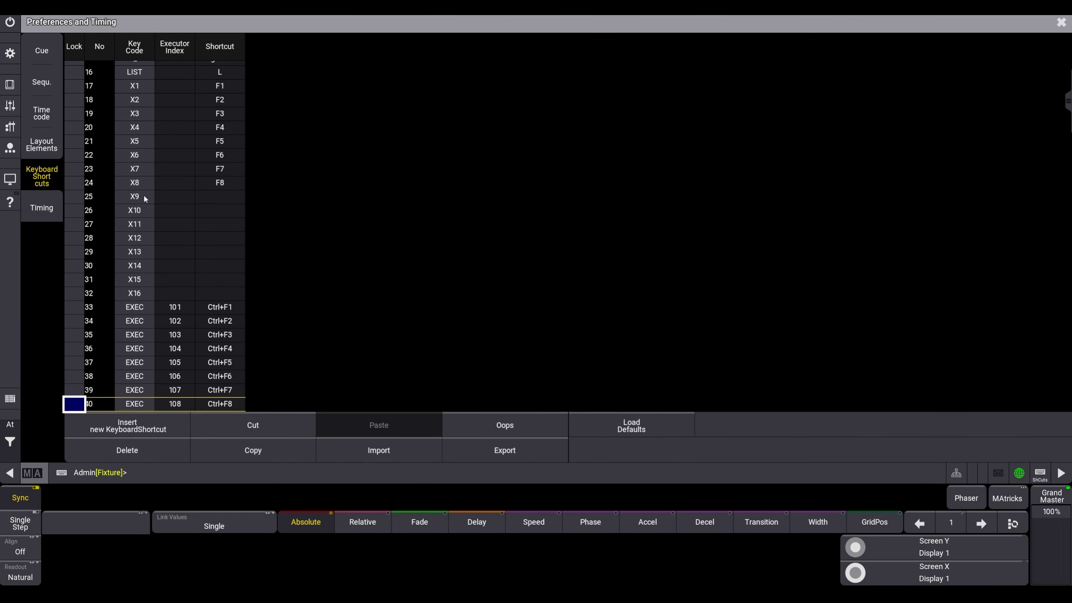
Assign Ctrl+Alt+9, Ctrl+Alt+0 and Ctrl+Alt+1 to keys X9, X10 and X11
left_click(228, 197)
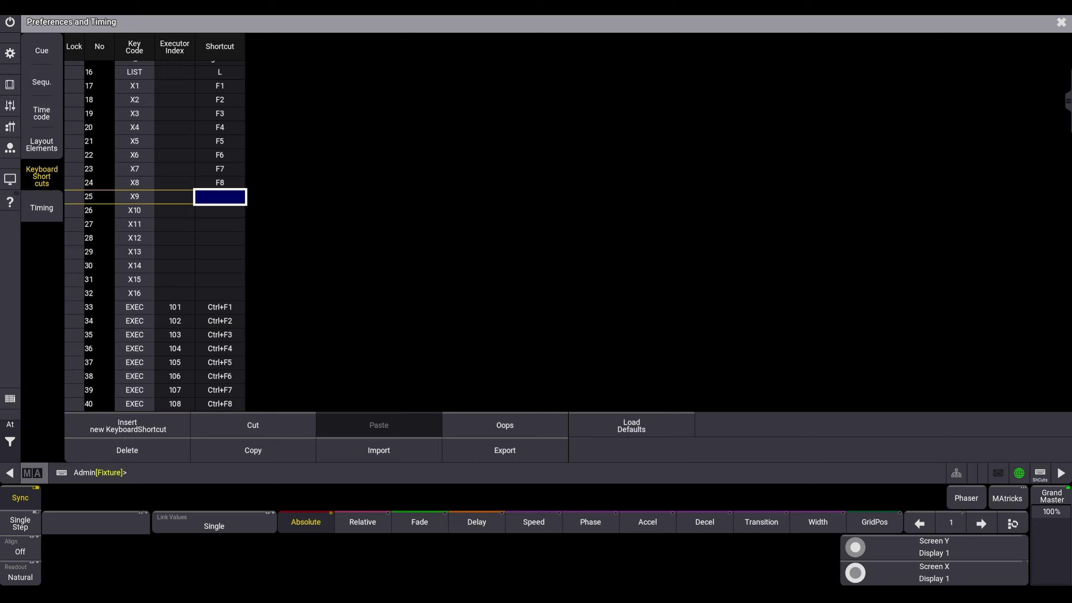
left_click(228, 193)
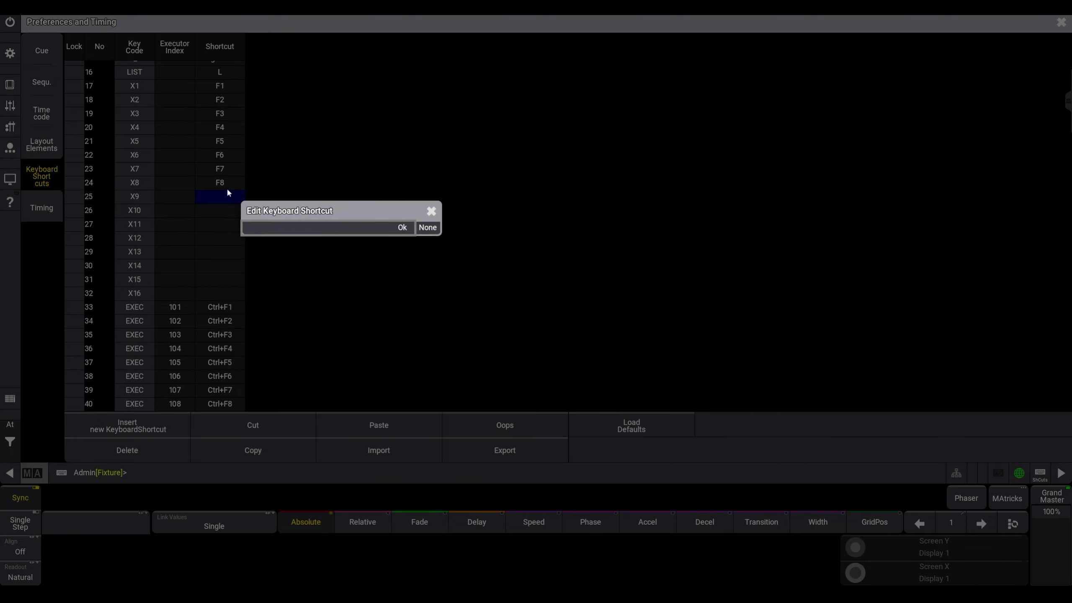
key("ctrl+alt+9")
left_click(228, 210)
key("ctrl+alt+0")
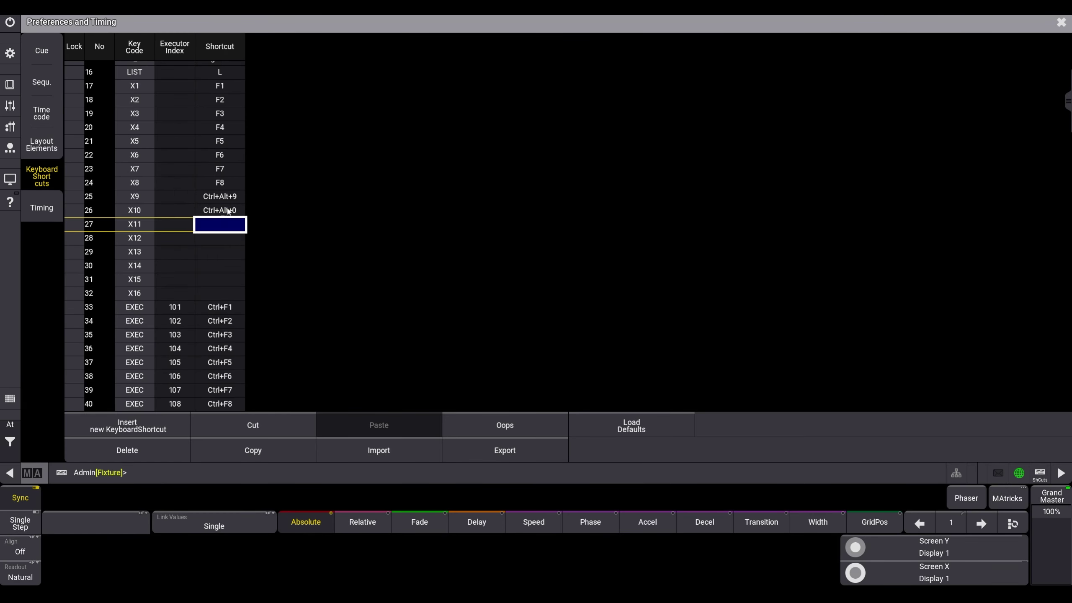
left_click(228, 224)
key("ctrl+alt+1")
left_click(233, 240)
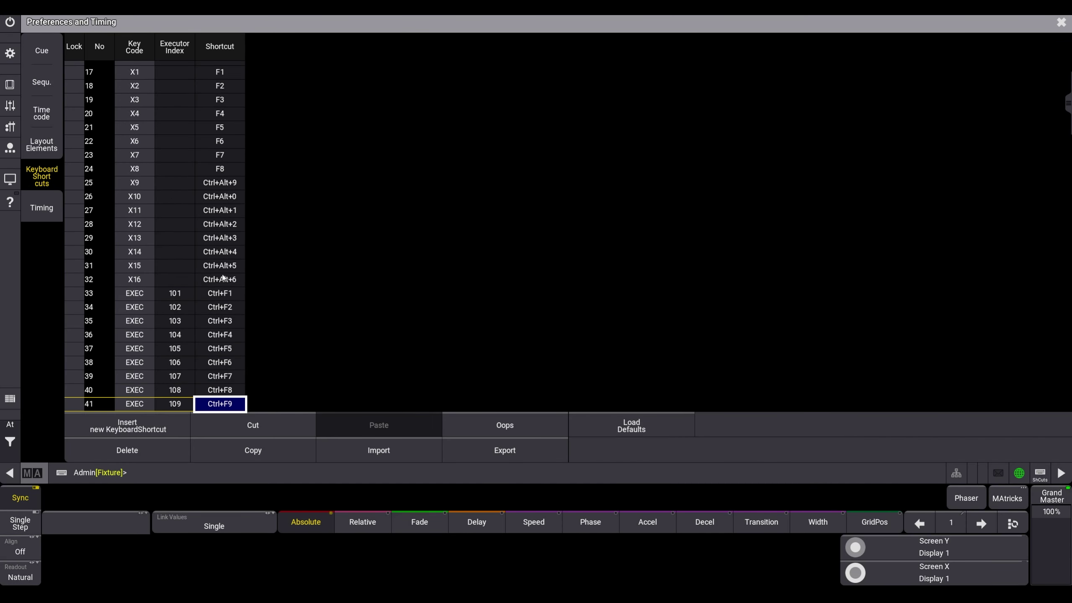
Add two new empty keyboard shortcut rows at the end of the table
scroll(224, 277, "down", 20)
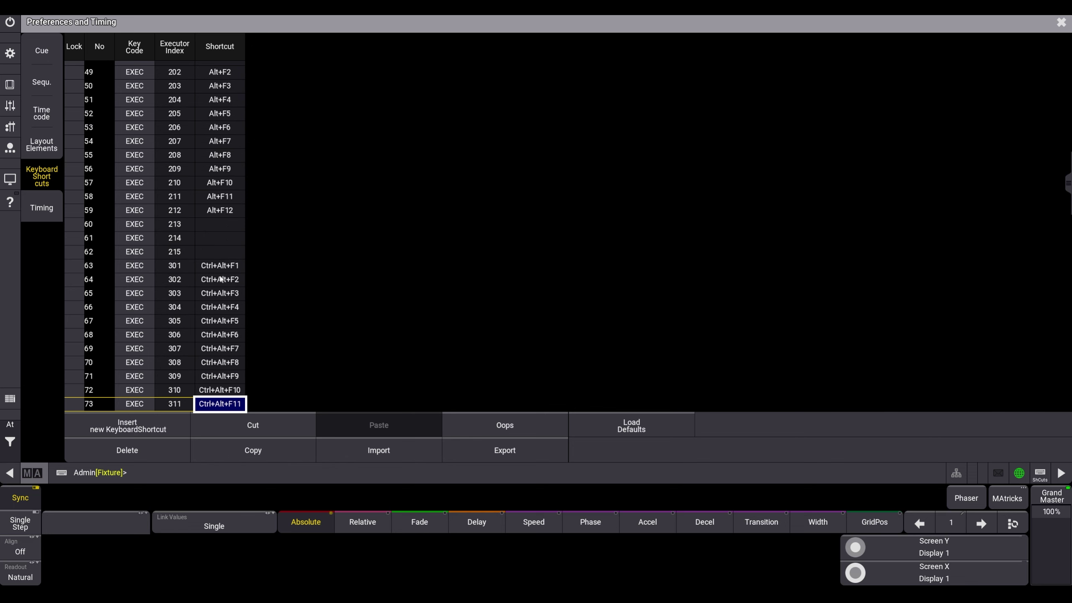
left_click(149, 406)
left_click(144, 405)
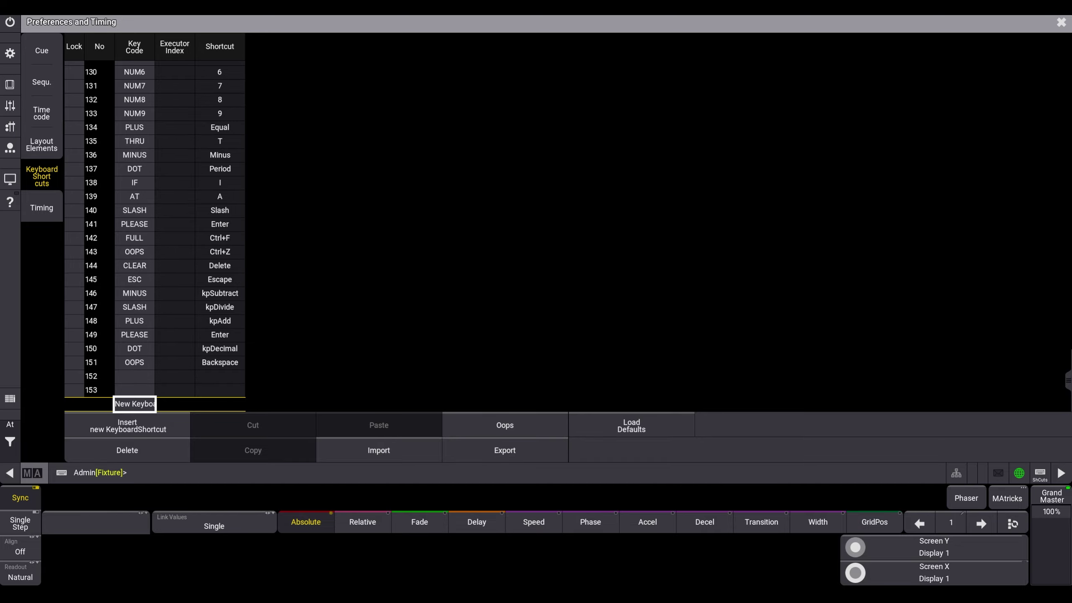
Set the key codes of new rows 152 and 153 to PAGE_UP and PAGE_DOWN
left_click(134, 375)
left_click(140, 533)
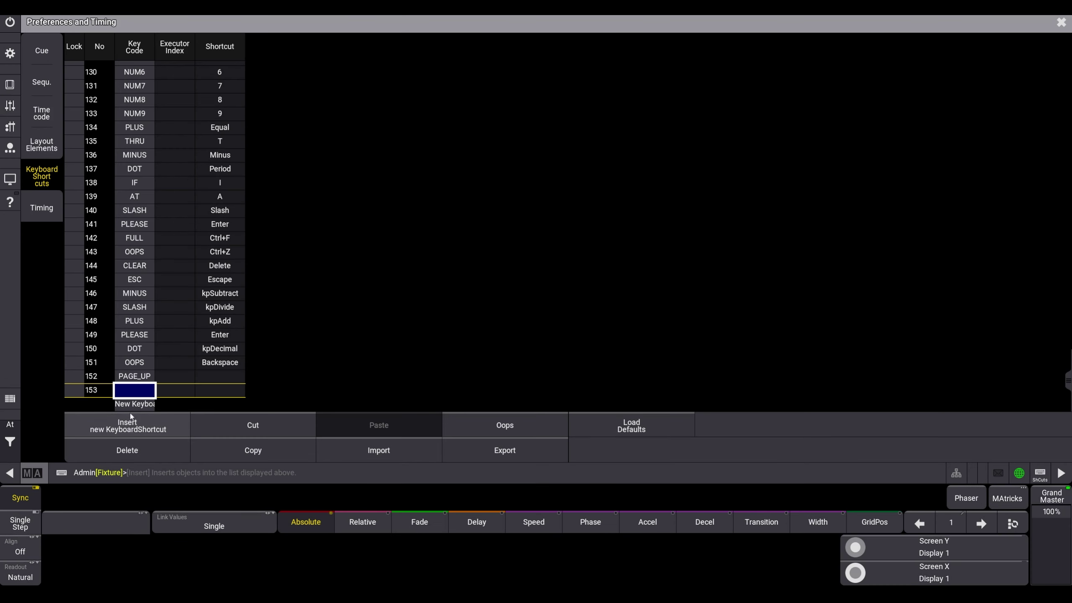
left_click(135, 390)
left_click(144, 551)
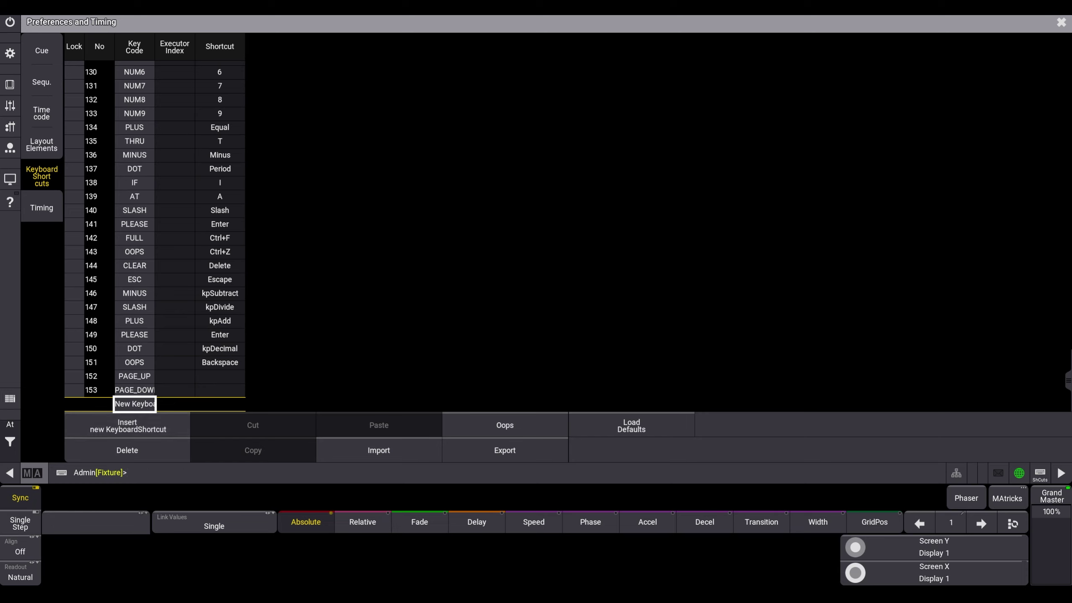
Give PAGE_UP the shortcut Ctrl+Alt+7 and PAGE_DOWN the shortcut Ctrl+Alt+8
left_click(215, 376)
left_click(215, 375)
key("ctrl+alt+7")
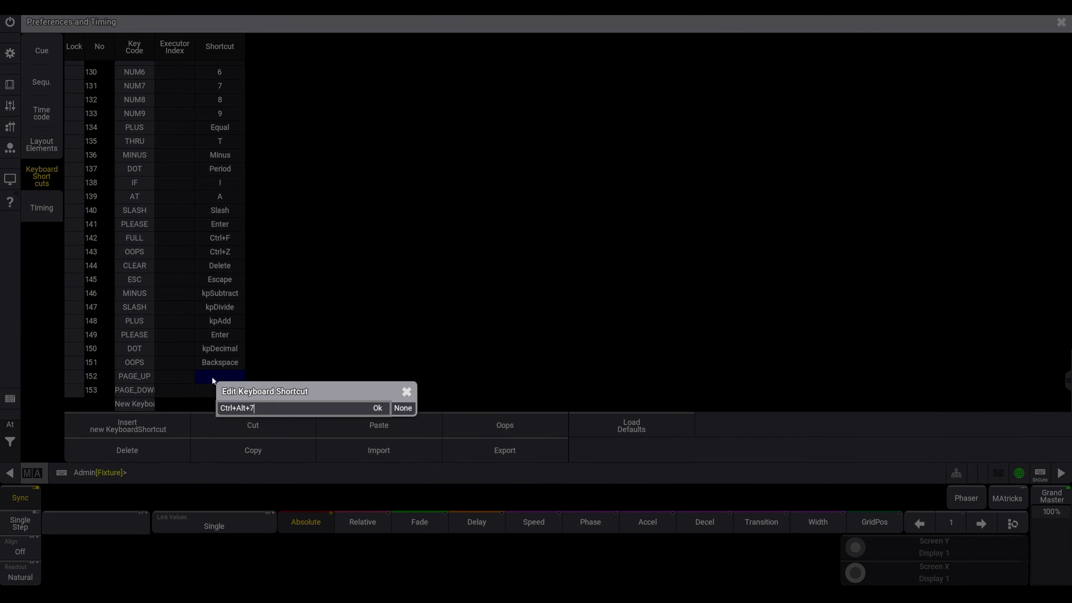
left_click(213, 396)
left_click(214, 395)
key("ctrl+alt+8")
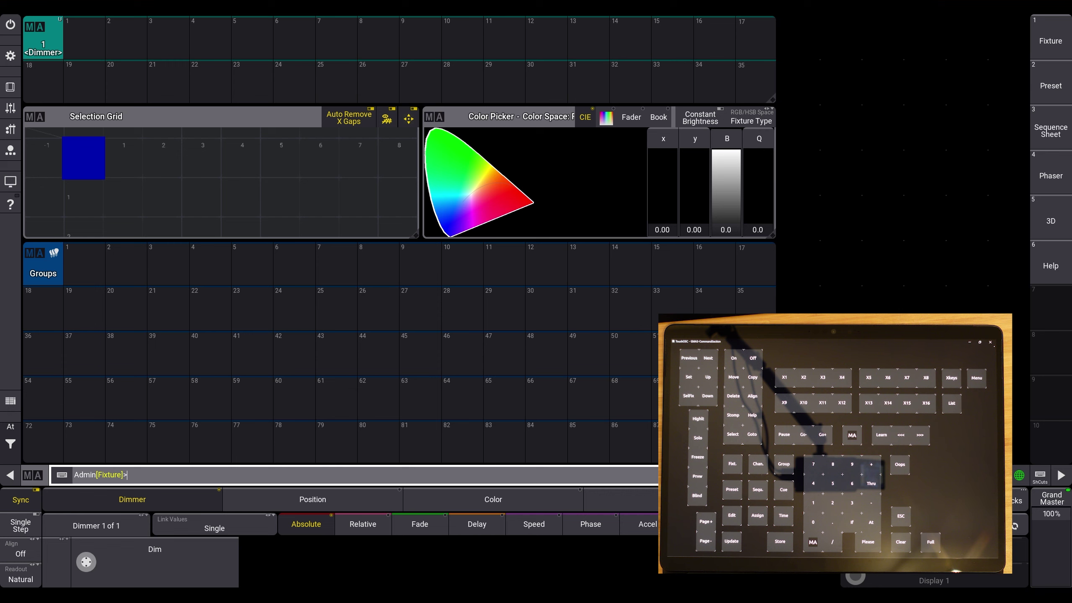
Select fixtures 1 Thru 10, step with Next thrice and Previous twice, then Highlt
type("1 Thru 10")
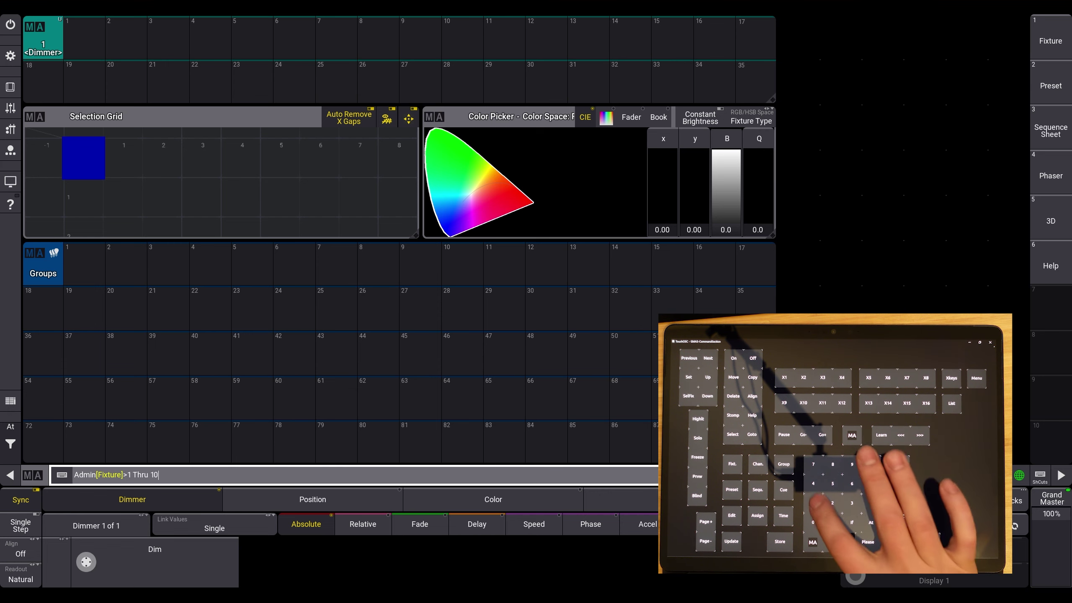
key("Return")
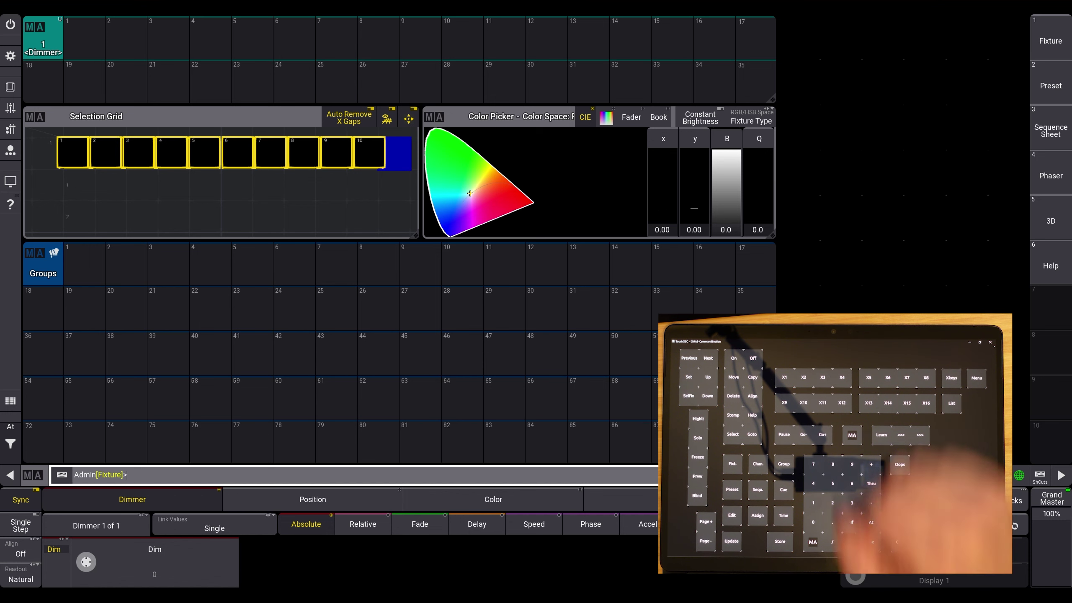
key("Next")
key("Next")
key("Next")
key("Next")
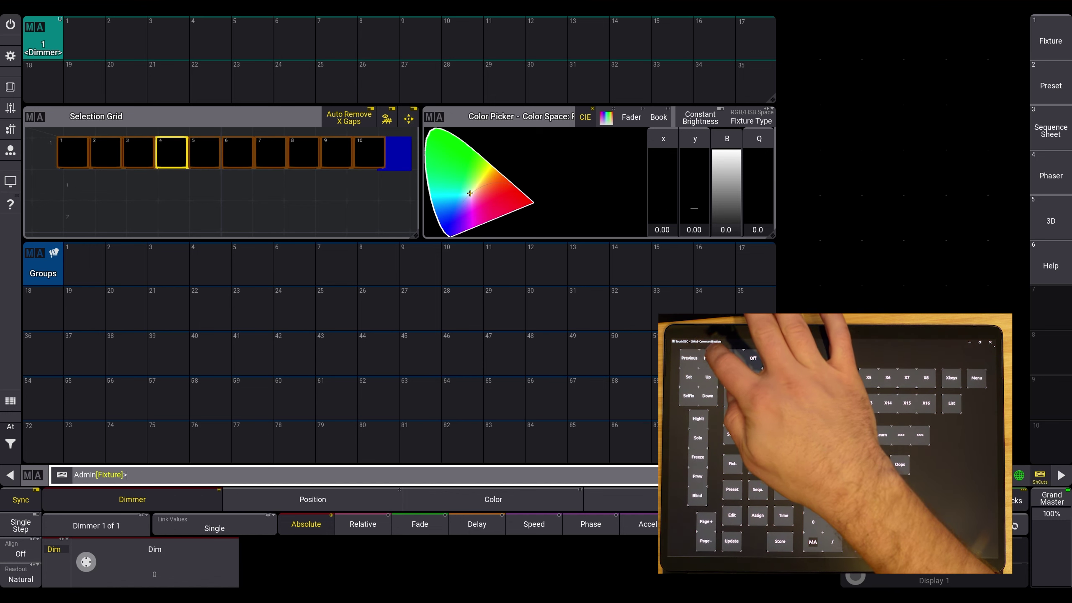
key("Next")
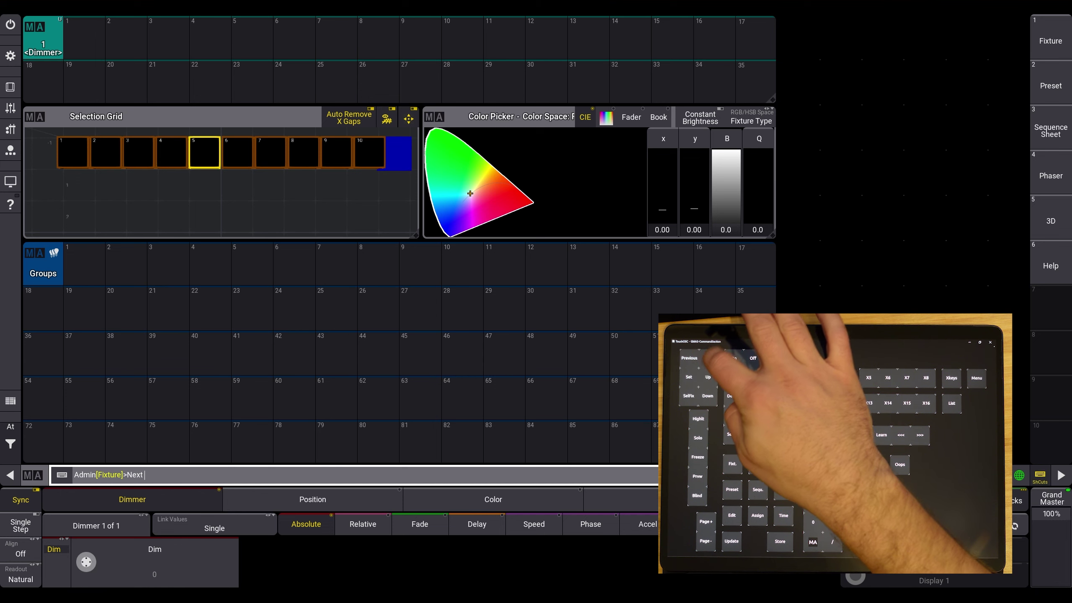
key("Next")
key("Next")
key("Next")
key("Previous")
key("Previous")
key("Previous")
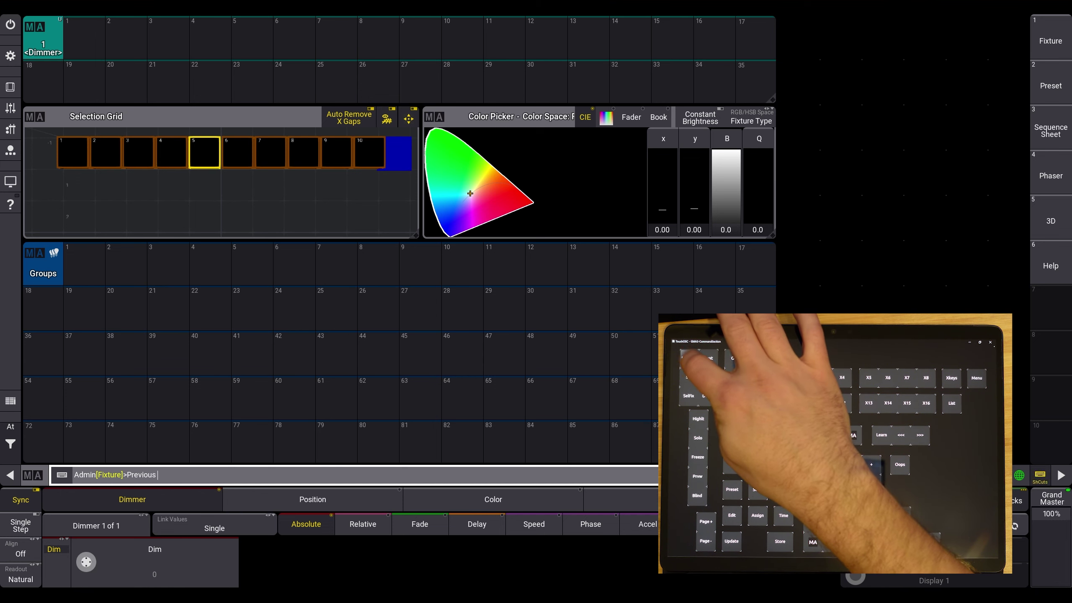
key("Previous")
key("Previous")
key("Previous")
key("Previous")
key("Previous")
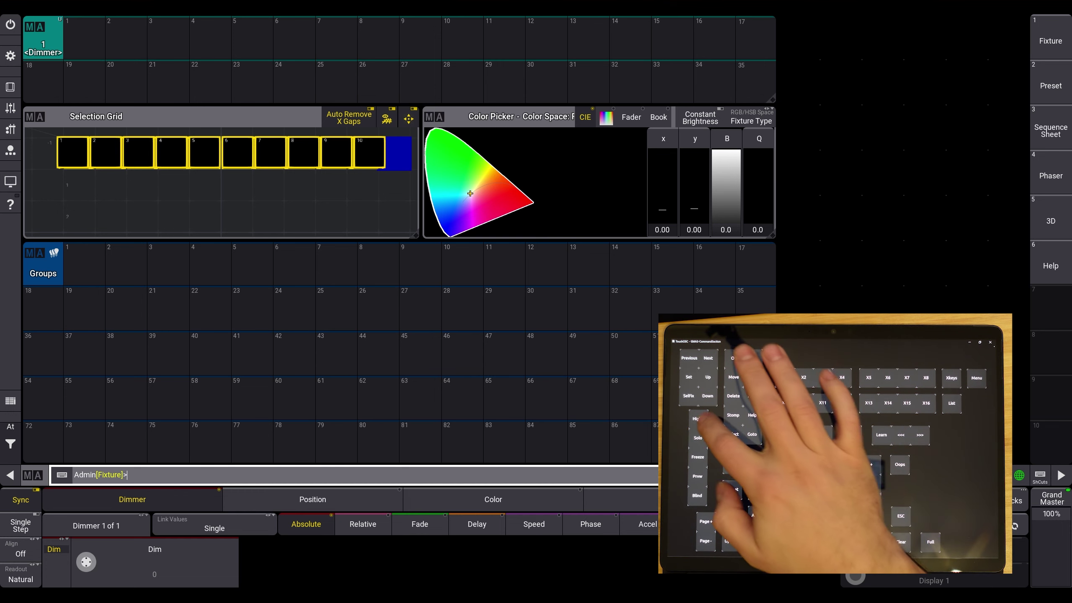
key("Highlt")
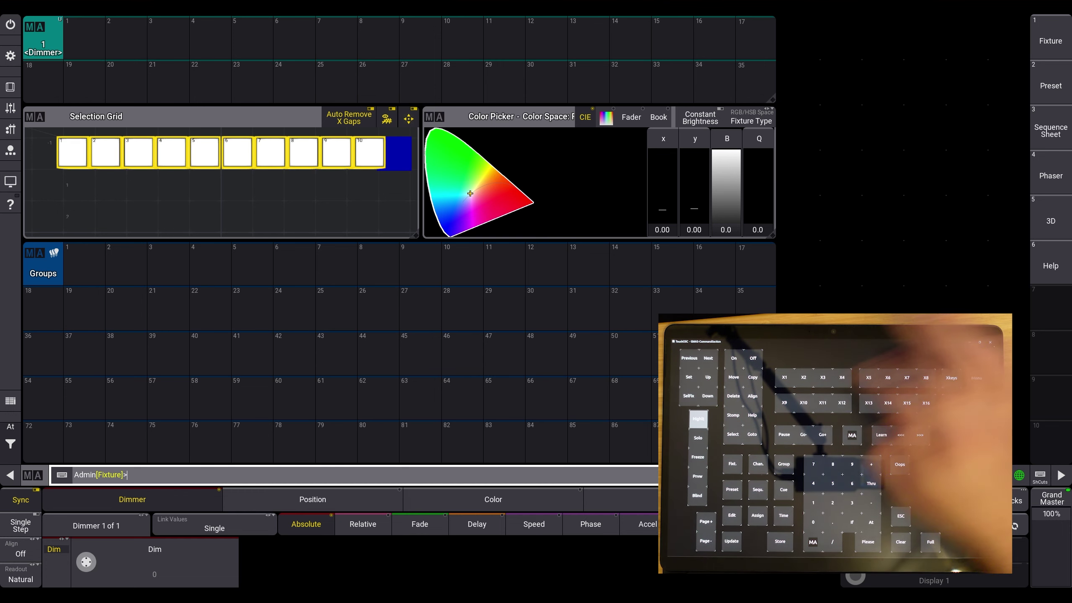